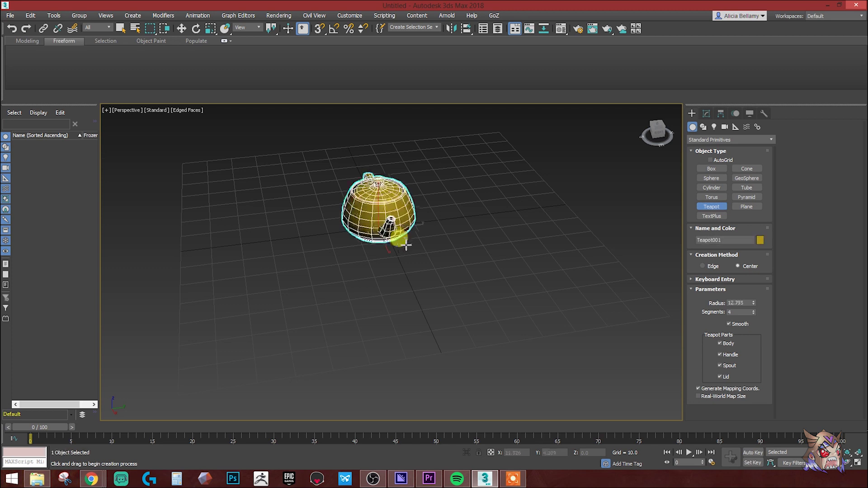
# Finish creating the teapot and add an Edit Poly modifier to it.
pyautogui.press('w')
pyautogui.keyDown('alt'); pyautogui.moveTo(443, 244); pyautogui.dragTo(473, 245, button='middle'); pyautogui.keyUp('alt')
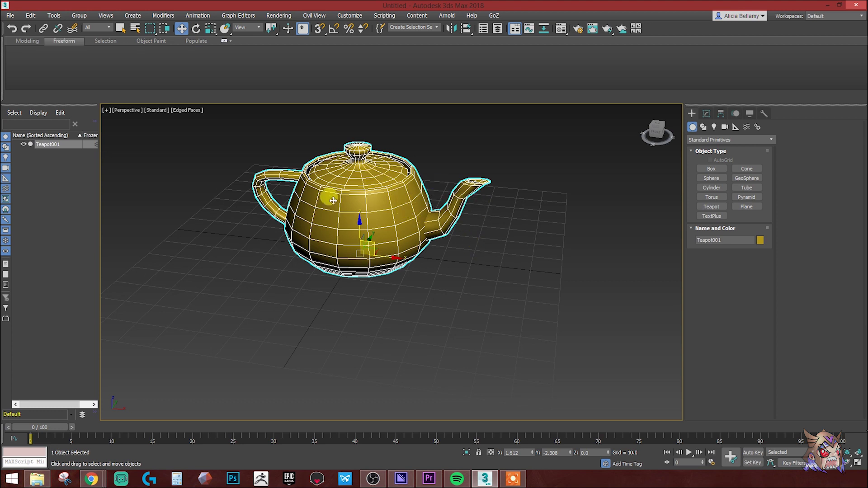
pyautogui.keyDown('alt'); pyautogui.moveTo(451, 238); pyautogui.dragTo(440, 235, button='middle'); pyautogui.keyUp('alt')
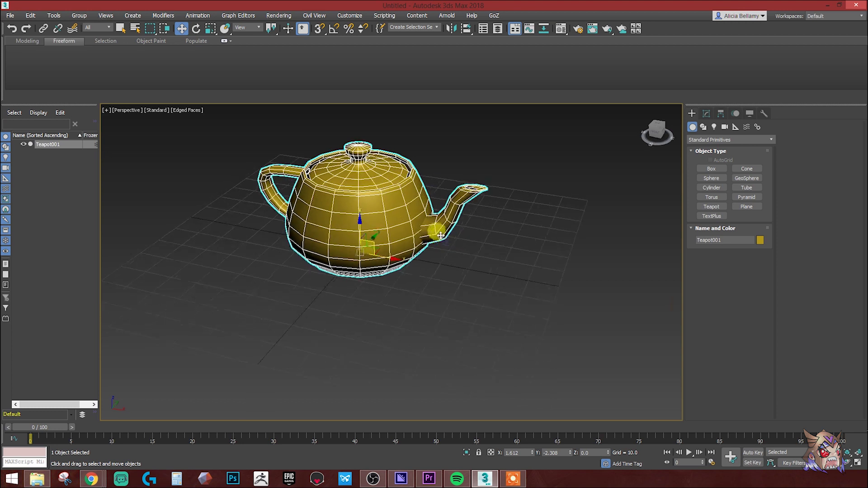
pyautogui.click(706, 113)
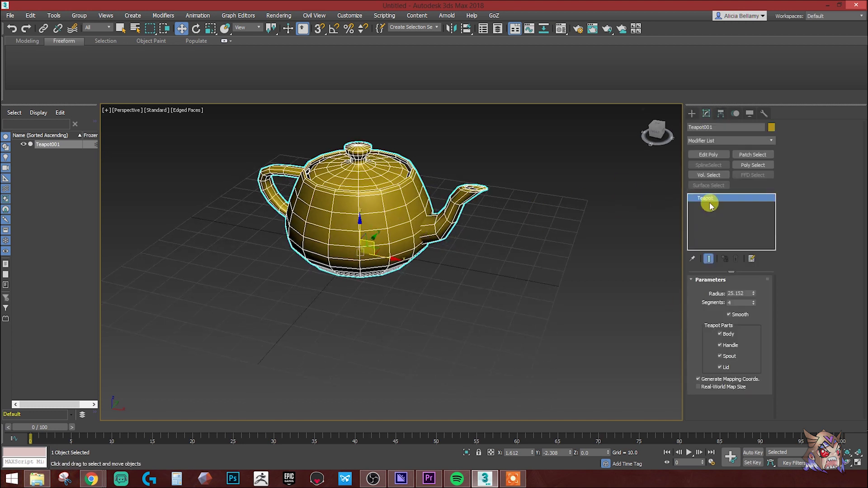
pyautogui.keyDown('alt'); pyautogui.moveTo(614, 222); pyautogui.dragTo(599, 216, button='middle'); pyautogui.keyUp('alt')
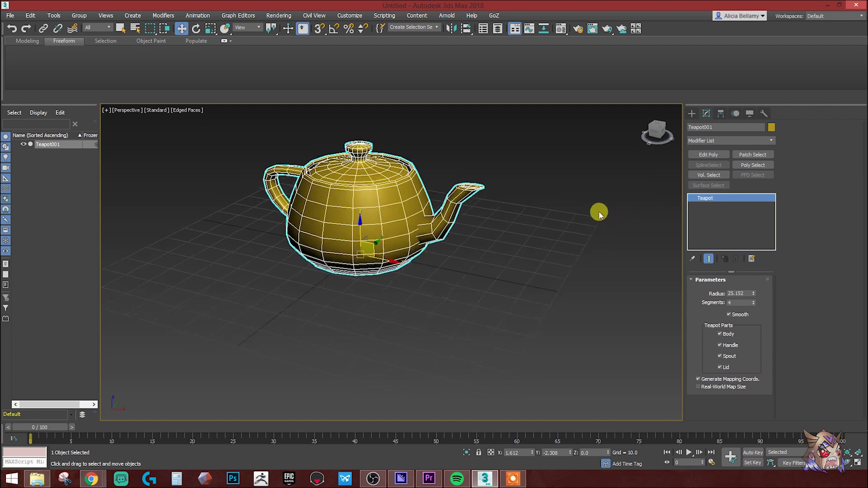
pyautogui.click(717, 158)
# Select a single polygon on the teapot at the polygon sub-object level.
pyautogui.press('4')
pyautogui.click(433, 218)
pyautogui.keyDown('alt'); pyautogui.moveTo(433, 218); pyautogui.dragTo(390, 210, button='middle'); pyautogui.keyUp('alt')
# Select edges on the teapot body at the edge sub-object level, try moving the selection and undo the move.
pyautogui.press('2')
pyautogui.click(380, 190)
pyautogui.click(377, 220)
pyautogui.moveTo(392, 233); pyautogui.dragTo(367, 256)
pyautogui.hotkey('ctrl', 'z')
pyautogui.keyDown('alt'); pyautogui.moveTo(368, 257); pyautogui.dragTo(386, 246, button='middle'); pyautogui.keyUp('alt')
# At the vertex sub-object level, pull one vertex of the teapot body outward into a spike, to about X 10, Y -40, Z 25.
pyautogui.press('1')
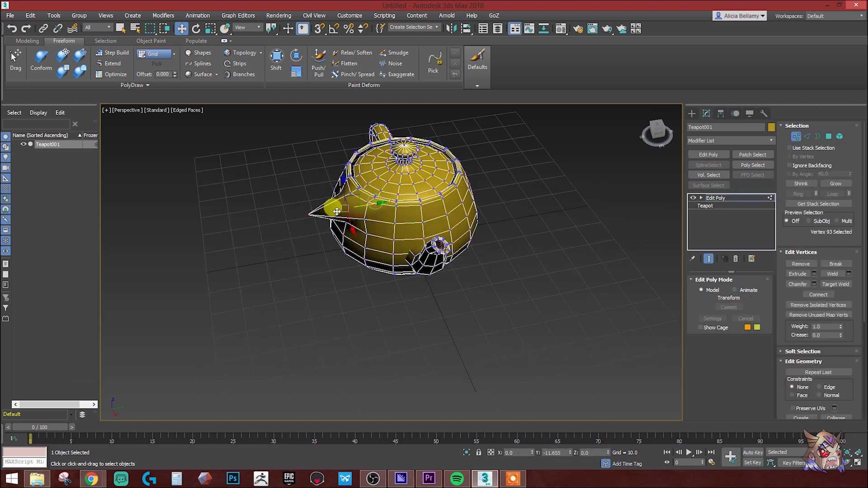
pyautogui.moveTo(302, 214); pyautogui.dragTo(268, 226)
pyautogui.moveTo(324, 213)
pyautogui.keyDown('alt'); pyautogui.mouseDown(button='middle')
pyautogui.moveTo(351, 236)
pyautogui.moveTo(413, 213)
pyautogui.moveTo(304, 223)
pyautogui.moveTo(318, 219)
pyautogui.mouseUp(button='middle'); pyautogui.keyUp('alt')
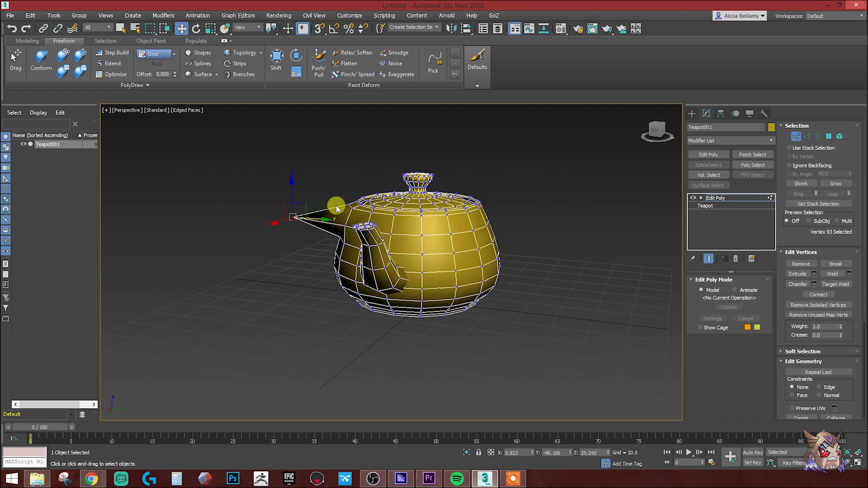
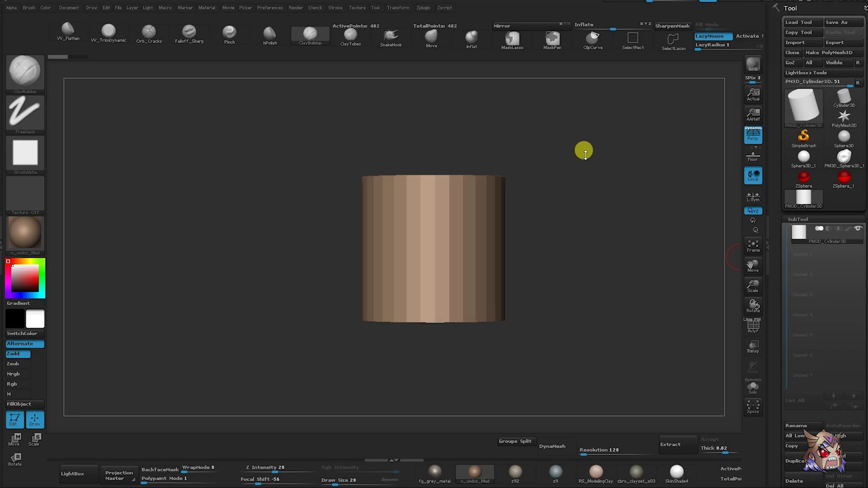
pyautogui.moveTo(585, 153)
pyautogui.mouseDown()
pyautogui.moveTo(595, 169)
pyautogui.moveTo(589, 148)
pyautogui.moveTo(598, 156)
pyautogui.moveTo(586, 173)
pyautogui.moveTo(605, 172)
pyautogui.mouseUp()
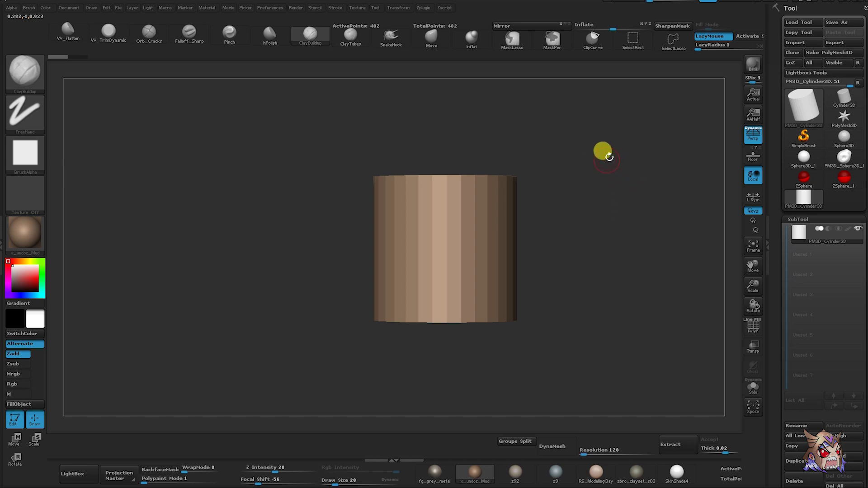
pyautogui.keyDown('alt'); pyautogui.moveTo(609, 156); pyautogui.dragTo(612, 141); pyautogui.keyUp('alt')
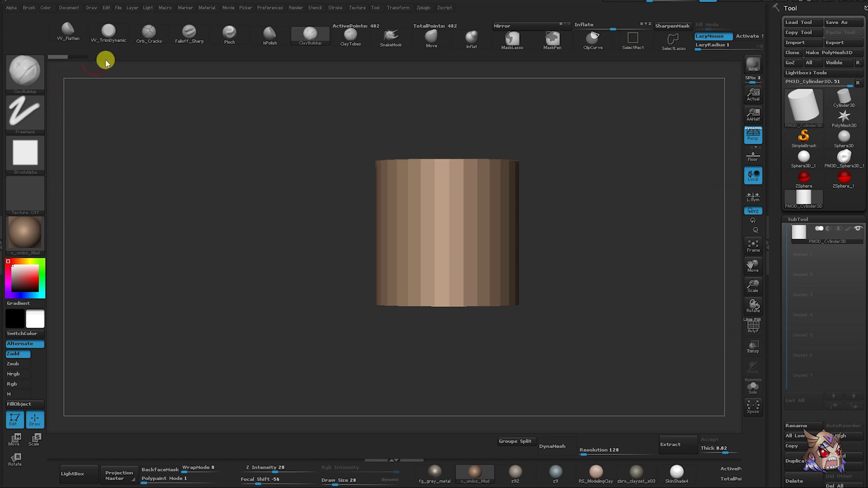
pyautogui.keyDown('alt'); pyautogui.moveTo(626, 194); pyautogui.dragTo(624, 207); pyautogui.keyUp('alt')
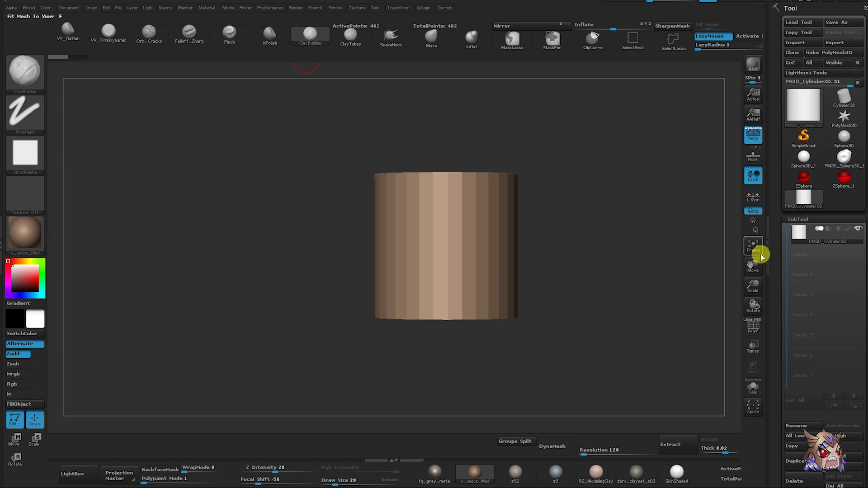
pyautogui.keyDown('alt'); pyautogui.moveTo(606, 219); pyautogui.dragTo(614, 213); pyautogui.keyUp('alt')
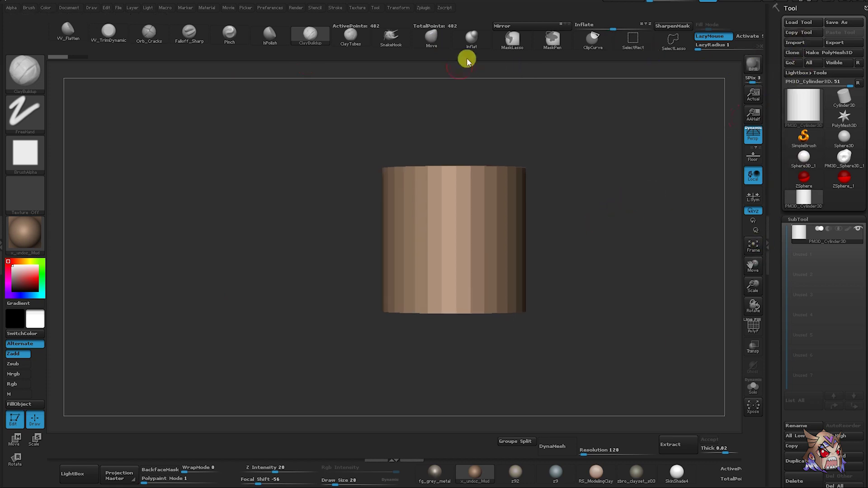
pyautogui.moveTo(801, 179)
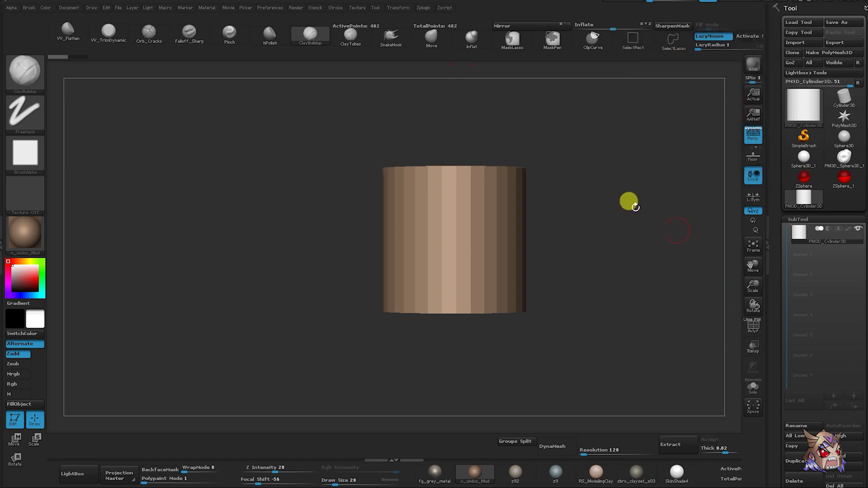
pyautogui.keyDown('alt'); pyautogui.moveTo(590, 157); pyautogui.dragTo(586, 144); pyautogui.keyUp('alt')
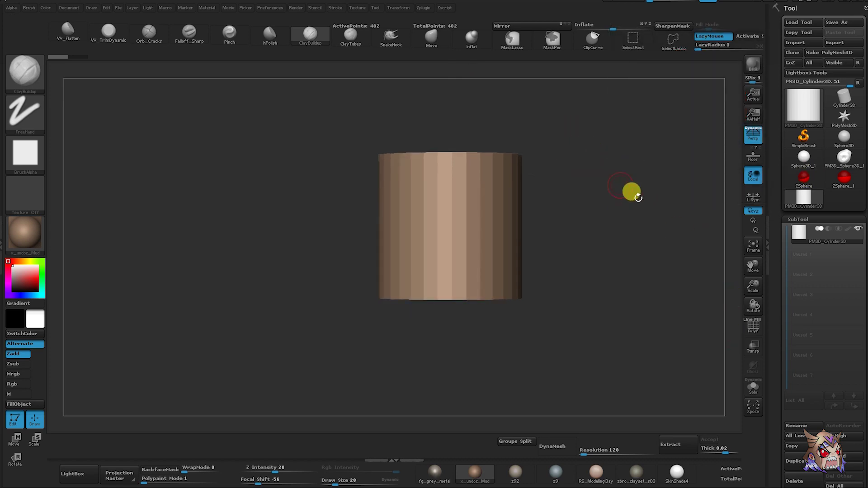
pyautogui.keyDown('alt'); pyautogui.moveTo(628, 167); pyautogui.dragTo(622, 204); pyautogui.keyUp('alt')
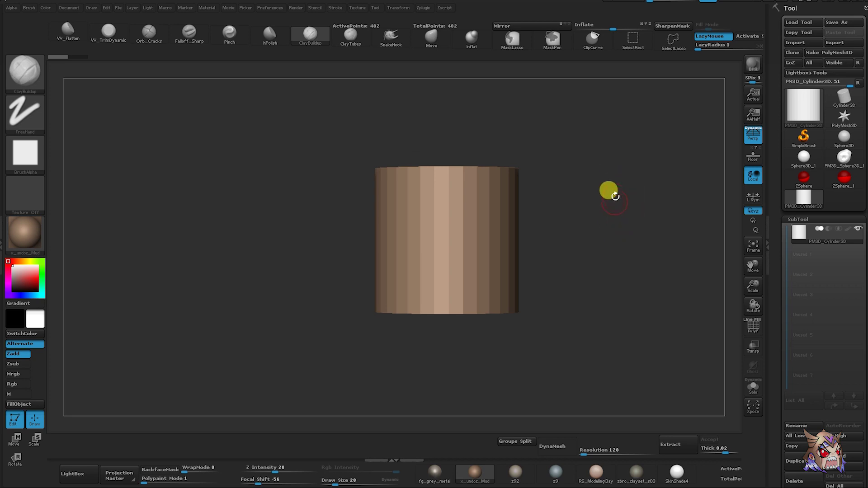
pyautogui.moveTo(614, 187); pyautogui.dragTo(575, 187)
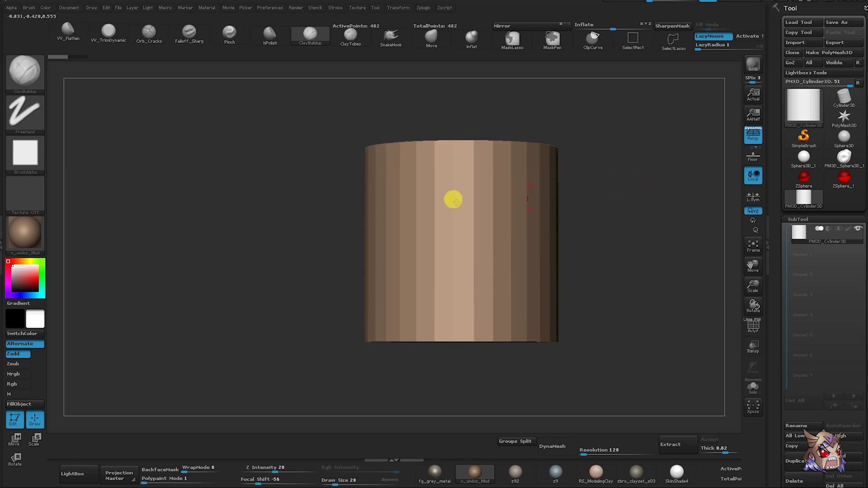
# Display the cylinder's polygon wireframe to examine its low-resolution mesh, and hide the wireframe again.
pyautogui.moveTo(650, 180)
pyautogui.keyDown('alt'); pyautogui.mouseDown()
pyautogui.moveTo(646, 172)
pyautogui.moveTo(591, 179)
pyautogui.mouseUp(); pyautogui.keyUp('alt')
pyautogui.hotkey('shift', 'f')
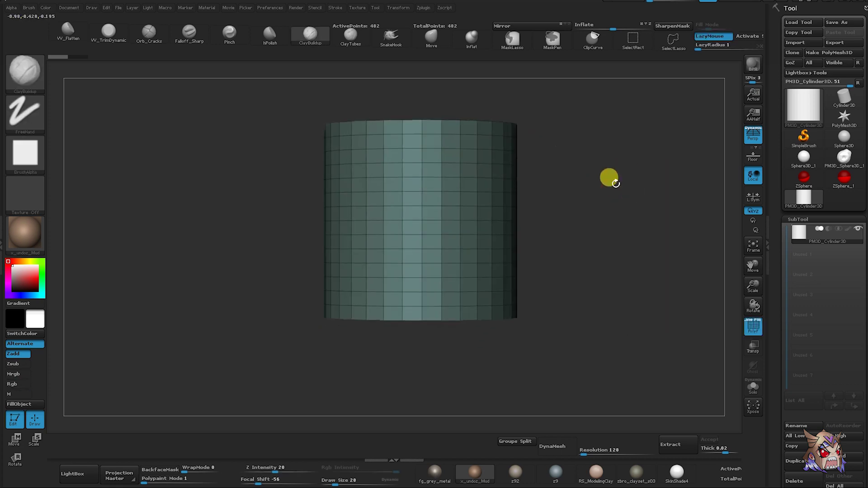
pyautogui.hotkey('shift', 'f')
pyautogui.keyDown('alt'); pyautogui.moveTo(636, 168); pyautogui.dragTo(654, 170); pyautogui.keyUp('alt')
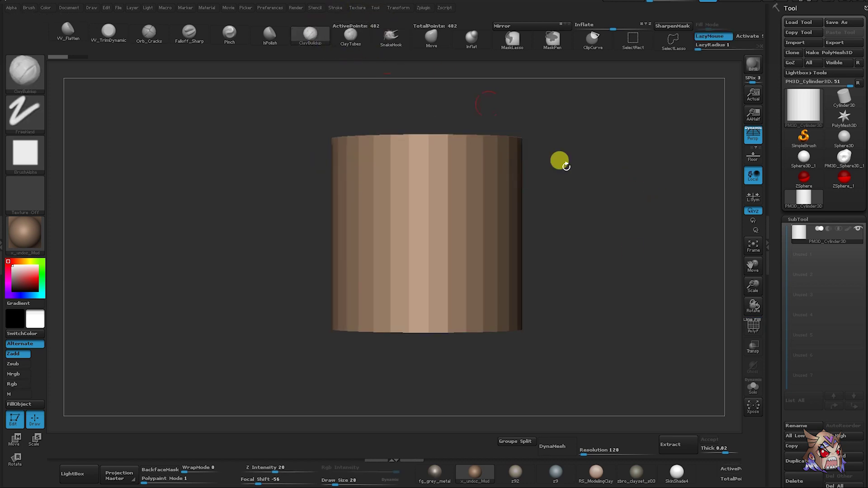
pyautogui.keyDown('alt'); pyautogui.moveTo(652, 259); pyautogui.dragTo(641, 258); pyautogui.keyUp('alt')
pyautogui.keyDown('alt'); pyautogui.moveTo(572, 217); pyautogui.dragTo(594, 217); pyautogui.keyUp('alt')
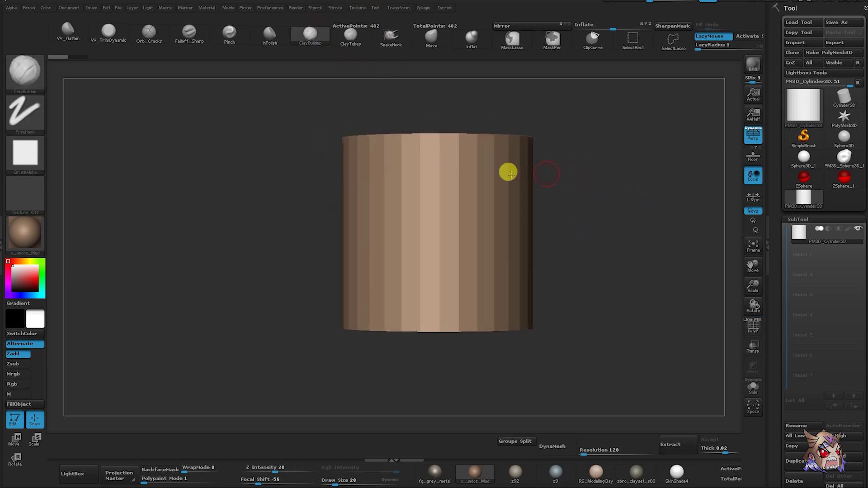
# Try sculpting several ClayBuildup strokes on the front of the low-resolution cylinder.
pyautogui.moveTo(400, 186); pyautogui.dragTo(418, 185)
pyautogui.keyDown('alt'); pyautogui.moveTo(579, 183); pyautogui.dragTo(586, 190); pyautogui.keyUp('alt')
pyautogui.moveTo(369, 176)
pyautogui.mouseDown()
pyautogui.moveTo(499, 211)
pyautogui.moveTo(391, 252)
pyautogui.mouseUp()
pyautogui.moveTo(595, 153); pyautogui.dragTo(635, 143)
pyautogui.moveTo(433, 217); pyautogui.dragTo(468, 226)
pyautogui.moveTo(583, 181)
pyautogui.mouseDown()
pyautogui.moveTo(644, 153)
pyautogui.moveTo(592, 132)
pyautogui.mouseUp()
pyautogui.moveTo(455, 221); pyautogui.dragTo(459, 195)
pyautogui.moveTo(596, 180)
pyautogui.keyDown('shift'); pyautogui.mouseDown(button='right')
pyautogui.moveTo(632, 178)
pyautogui.moveTo(608, 190)
pyautogui.mouseUp(button='right'); pyautogui.keyUp('shift')
# Examine the wireframe around the sculpted area, hide it again and undo the sculpting strokes.
pyautogui.hotkey('shift', 'f')
pyautogui.moveTo(633, 158); pyautogui.dragTo(619, 137, button='right')
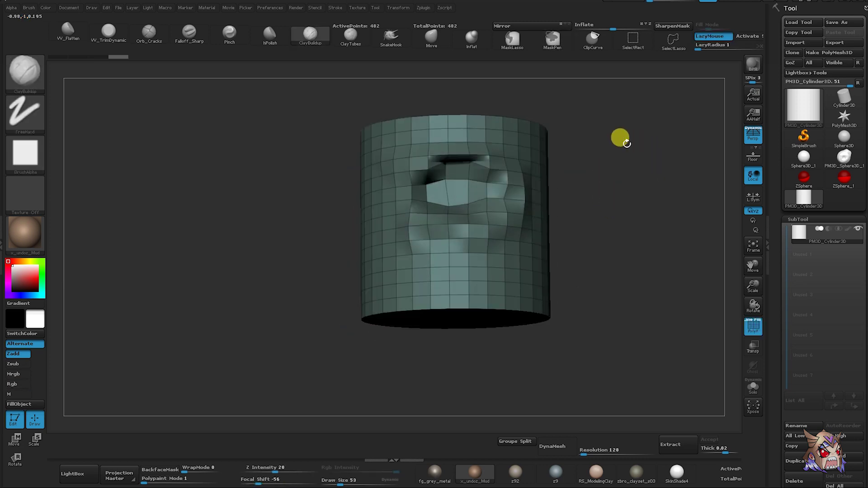
pyautogui.hotkey('shift', 'f')
pyautogui.moveTo(626, 176)
pyautogui.mouseDown(button='right')
pyautogui.moveTo(614, 260)
pyautogui.moveTo(612, 195)
pyautogui.moveTo(628, 187)
pyautogui.mouseUp(button='right')
pyautogui.hotkey('ctrl', 'z')
pyautogui.hotkey('ctrl', 'z')
# Subdivide the cylinder's geometry repeatedly with smoothing on, up to subdivision level 5.
pyautogui.click(809, 218)
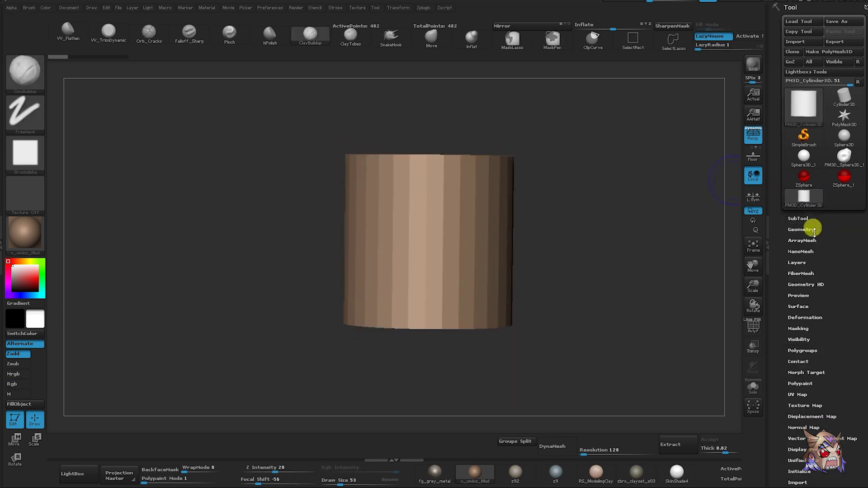
pyautogui.click(805, 229)
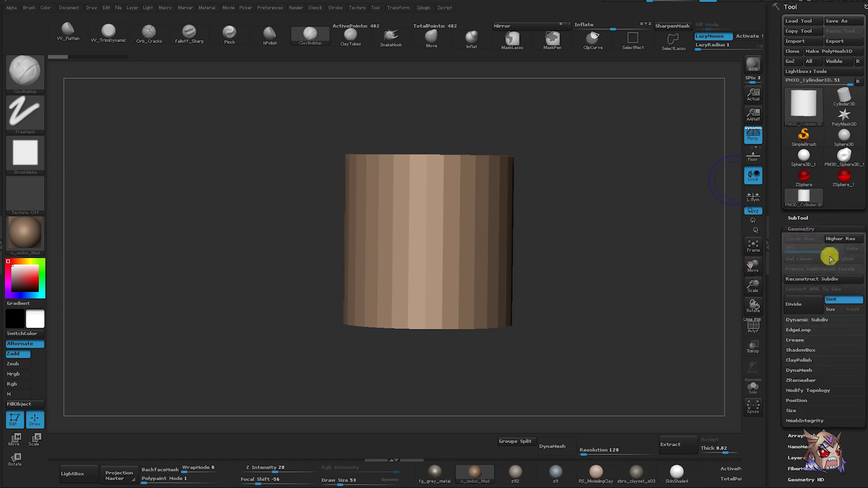
pyautogui.click(801, 305)
pyautogui.hotkey('ctrl', 'd')
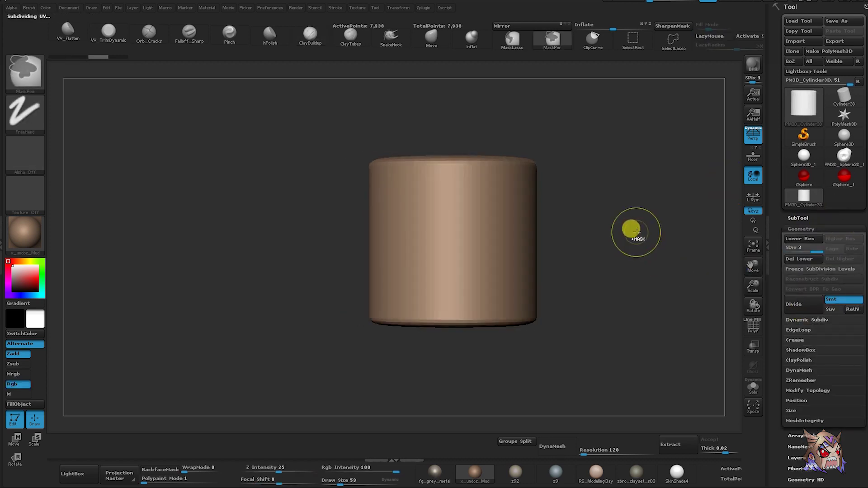
pyautogui.hotkey('ctrl', 'd')
pyautogui.hotkey('ctrl', 'd')
pyautogui.moveTo(591, 211)
pyautogui.mouseDown()
pyautogui.moveTo(617, 190)
pyautogui.moveTo(614, 242)
pyautogui.moveTo(616, 192)
pyautogui.moveTo(637, 199)
pyautogui.moveTo(634, 186)
pyautogui.mouseUp()
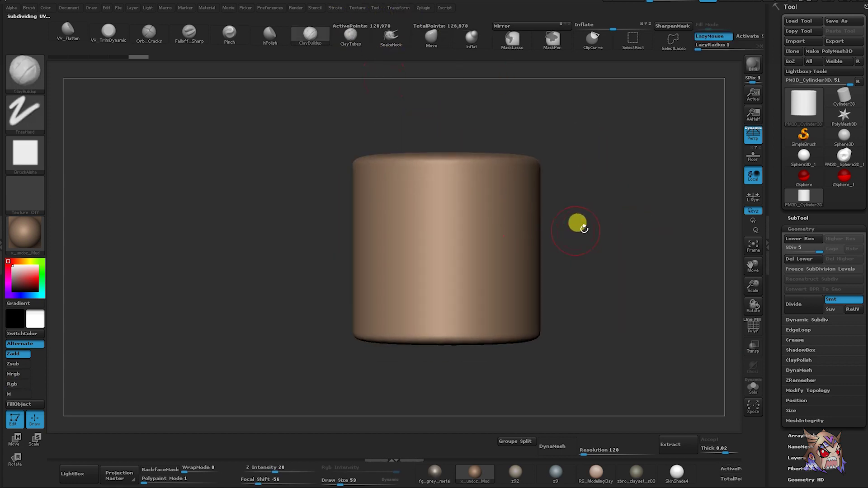
# Show the polygon wireframe of the subdivided cylinder to examine its density, and hide it again.
pyautogui.hotkey('shift', 'f')
pyautogui.keyDown('alt'); pyautogui.moveTo(627, 155); pyautogui.dragTo(652, 141); pyautogui.keyUp('alt')
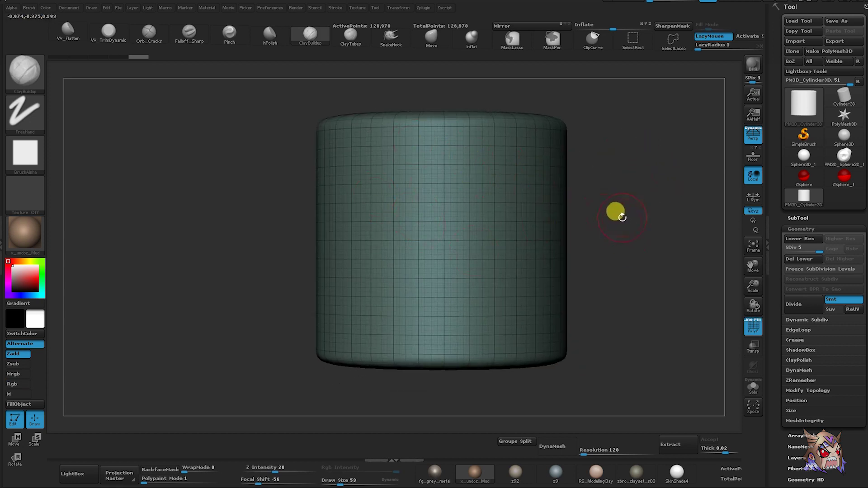
pyautogui.press('space')
pyautogui.hotkey('shift', 'f')
# Sculpt curved ClayBuildup strokes across the front of the subdivided cylinder with a draw size of 53.
pyautogui.press('space')
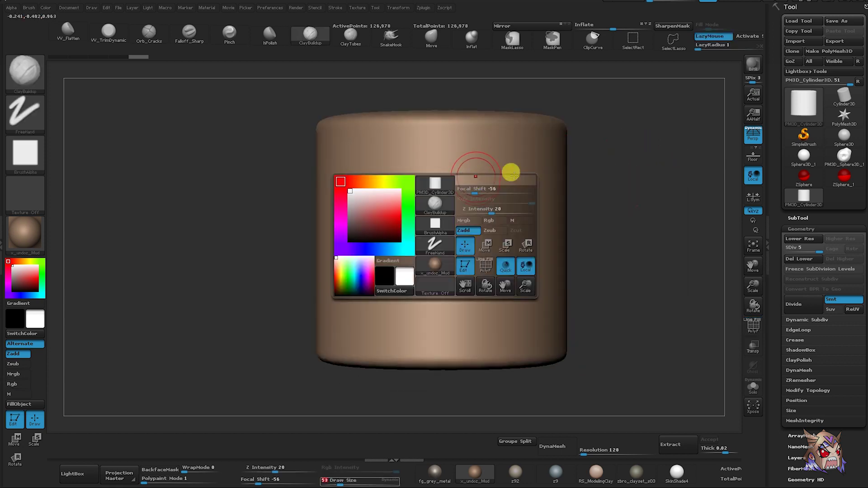
pyautogui.moveTo(413, 194)
pyautogui.mouseDown()
pyautogui.moveTo(461, 248)
pyautogui.moveTo(411, 178)
pyautogui.moveTo(395, 183)
pyautogui.mouseUp()
pyautogui.moveTo(597, 128)
pyautogui.mouseDown()
pyautogui.moveTo(387, 147)
pyautogui.moveTo(413, 194)
pyautogui.mouseUp()
# Switch to the hPolish brush and flatten the sculpted strokes on the cylinder.
pyautogui.press('b')
pyautogui.press('h')
pyautogui.press('p')
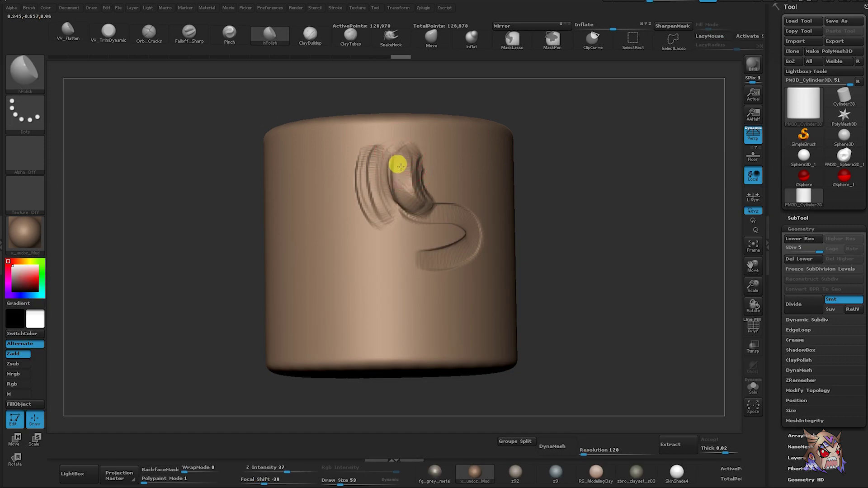
pyautogui.keyDown('alt'); pyautogui.moveTo(565, 115); pyautogui.dragTo(558, 134); pyautogui.keyUp('alt')
pyautogui.moveTo(396, 183); pyautogui.dragTo(649, 176, button='right')
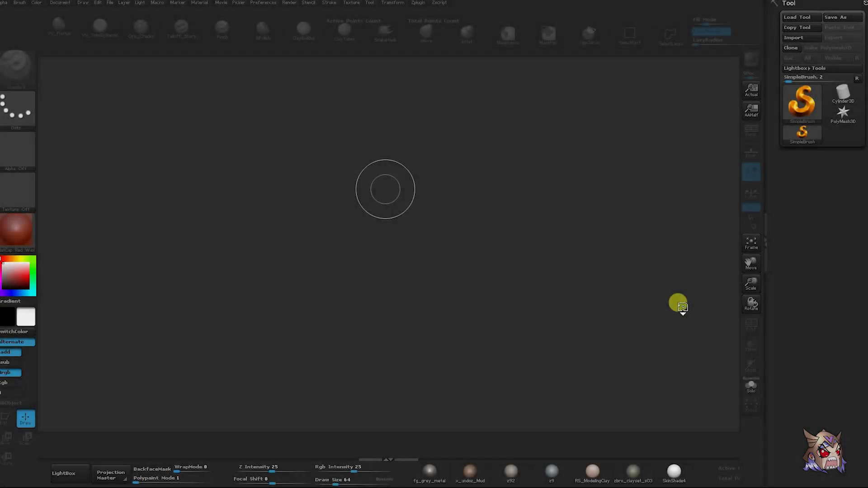
# With the six-pointed star PolyMesh3D as the active tool, open the DynaMesh settings within its geometry options.
pyautogui.click(681, 306)
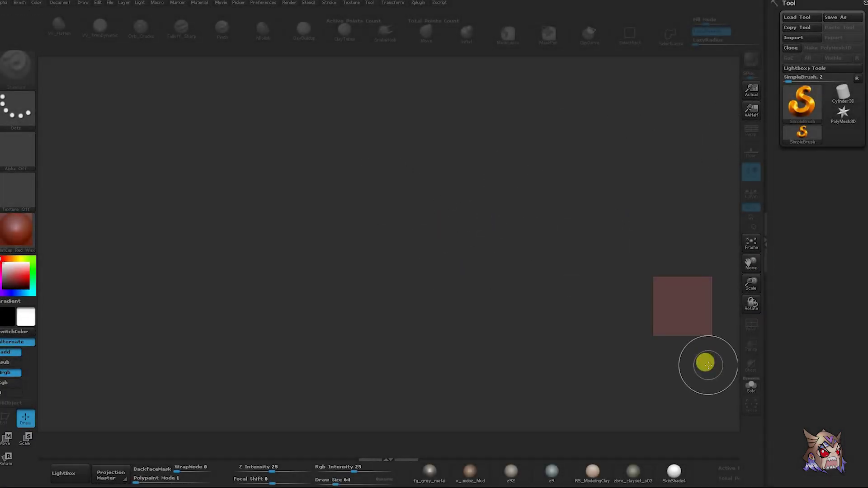
pyautogui.click(356, 4)
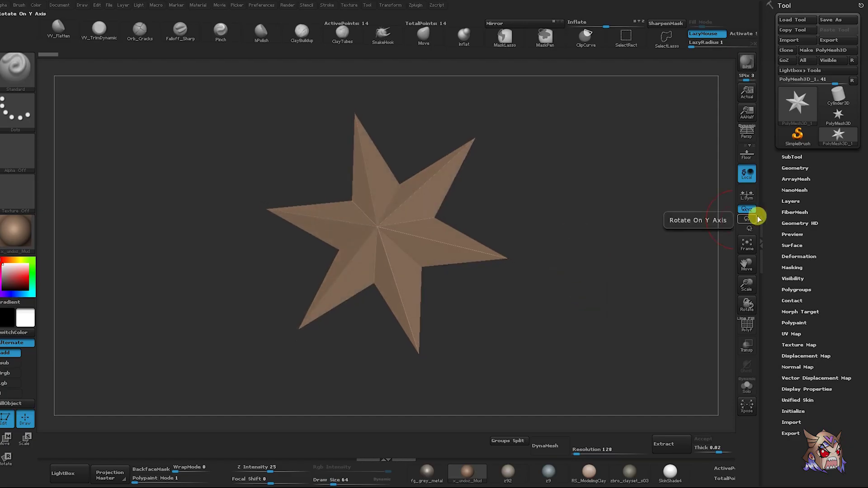
pyautogui.click(796, 169)
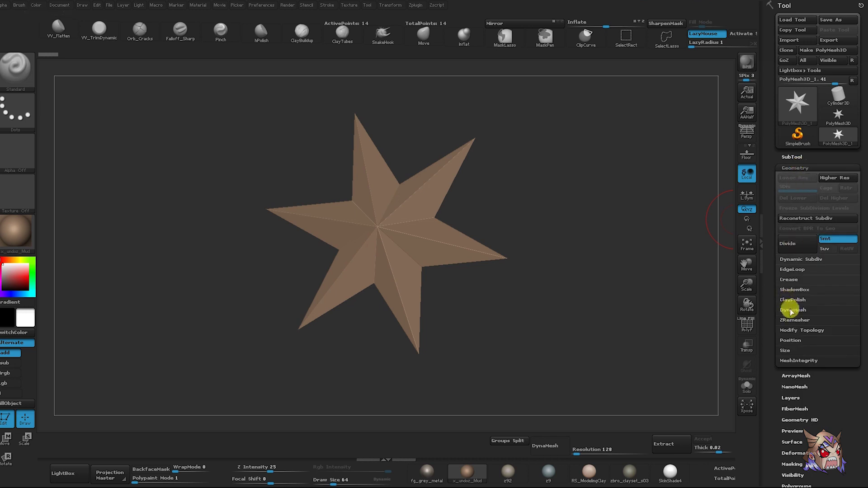
pyautogui.click(791, 310)
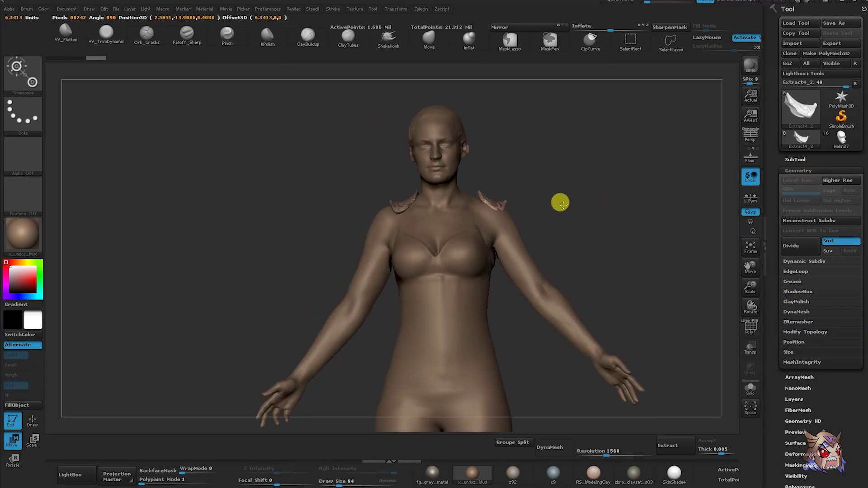
pyautogui.moveTo(561, 204)
pyautogui.mouseDown()
pyautogui.moveTo(585, 143)
pyautogui.moveTo(514, 209)
pyautogui.mouseUp()
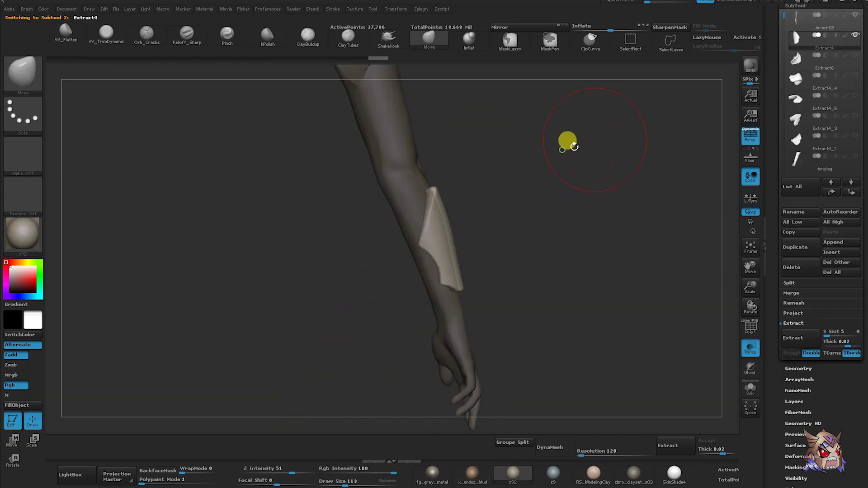
pyautogui.moveTo(570, 144)
pyautogui.mouseDown()
pyautogui.moveTo(462, 190)
pyautogui.moveTo(470, 161)
pyautogui.moveTo(430, 203)
pyautogui.mouseUp()
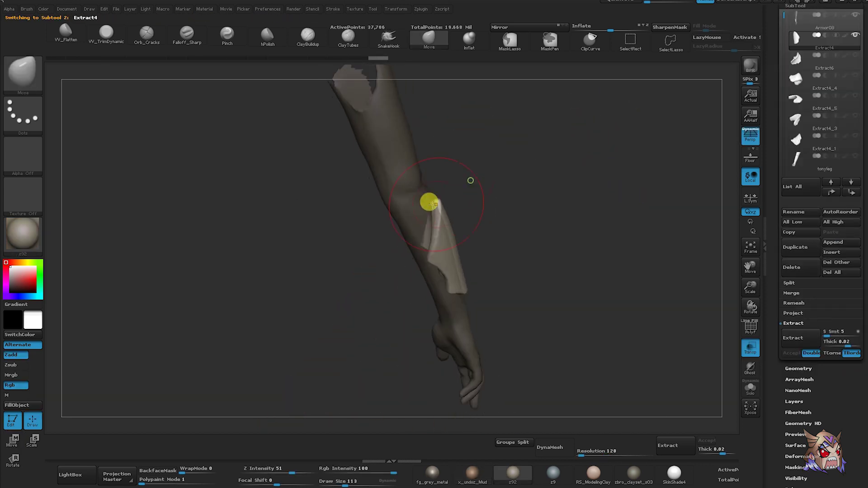
pyautogui.press('space')
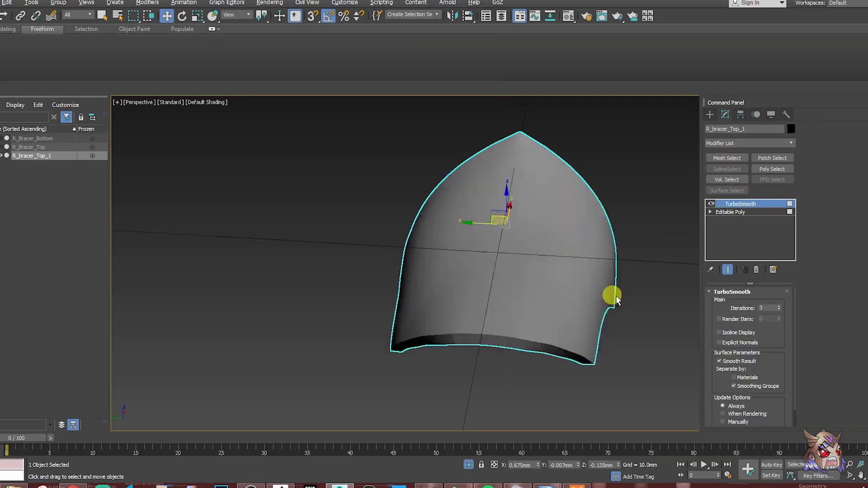
pyautogui.keyDown('alt'); pyautogui.moveTo(616, 300); pyautogui.dragTo(567, 318, button='middle'); pyautogui.keyUp('alt')
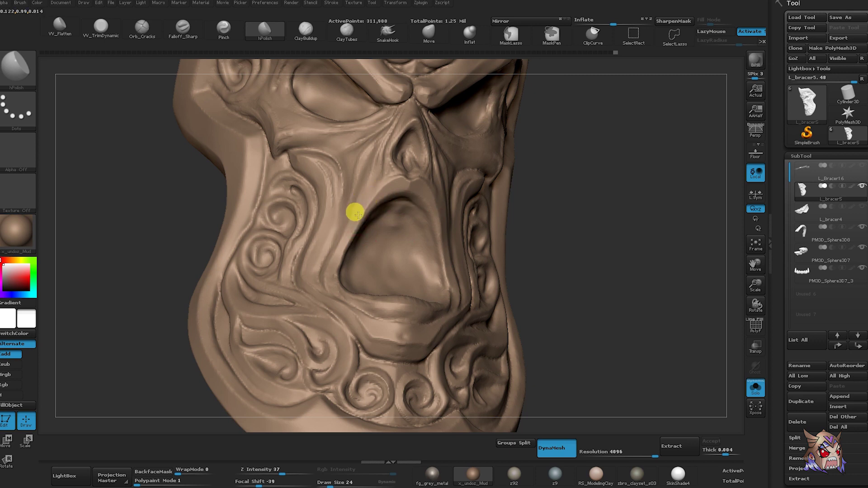
pyautogui.moveTo(518, 202)
pyautogui.mouseDown()
pyautogui.moveTo(591, 203)
pyautogui.moveTo(633, 261)
pyautogui.moveTo(449, 247)
pyautogui.mouseUp()
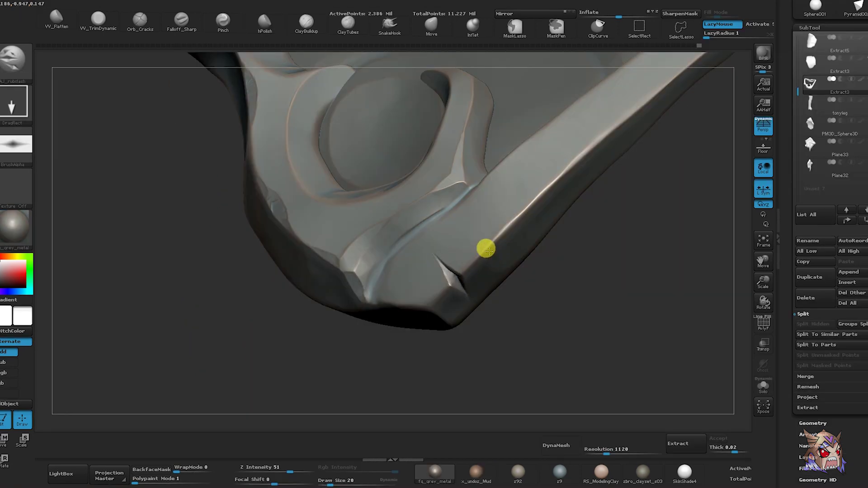
pyautogui.moveTo(603, 308)
pyautogui.mouseDown()
pyautogui.moveTo(616, 286)
pyautogui.moveTo(587, 256)
pyautogui.moveTo(597, 293)
pyautogui.moveTo(604, 292)
pyautogui.moveTo(585, 269)
pyautogui.mouseUp()
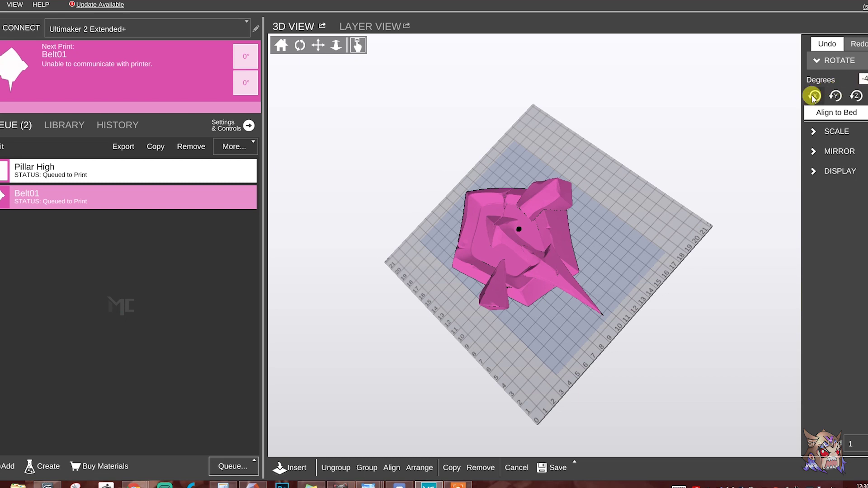
# Switch to the 3D-printing application, rotate the Belt01 model about the X axis and inspect it closely on the bed.
pyautogui.click(812, 96)
pyautogui.moveTo(677, 164); pyautogui.dragTo(609, 133, button='right')
pyautogui.scroll(3, 633, 176)
pyautogui.moveTo(609, 134); pyautogui.dragTo(647, 192)
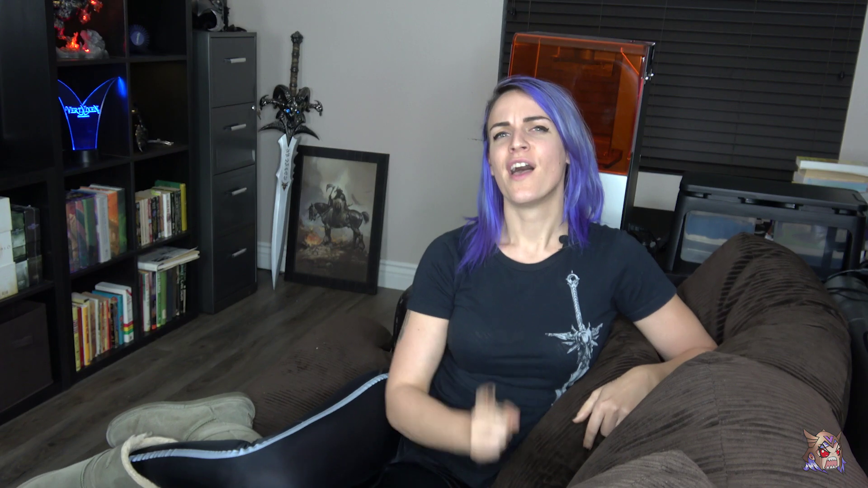